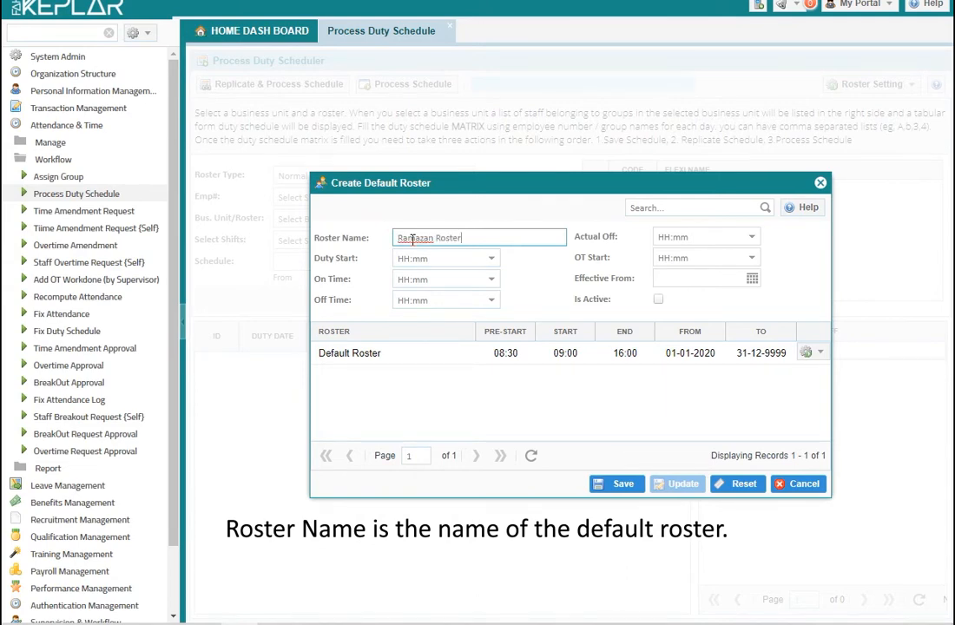
- Set the Ramazan Roster's On Time to 9:00 and Duty Start to 8:00
click(492, 279)
scroll(463, 392, down, 10)
scroll(436, 343, up, 3)
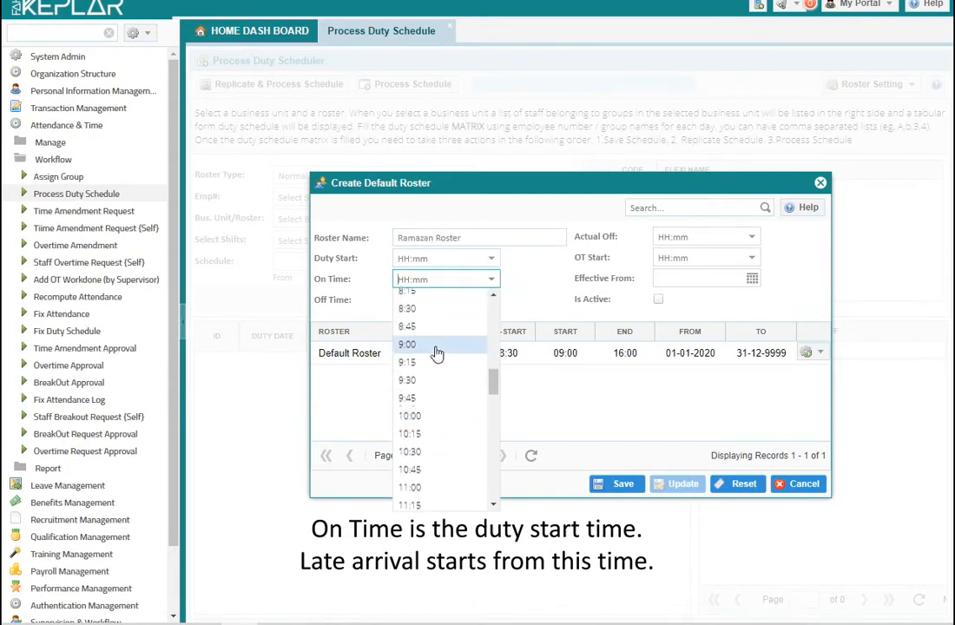
click(427, 350)
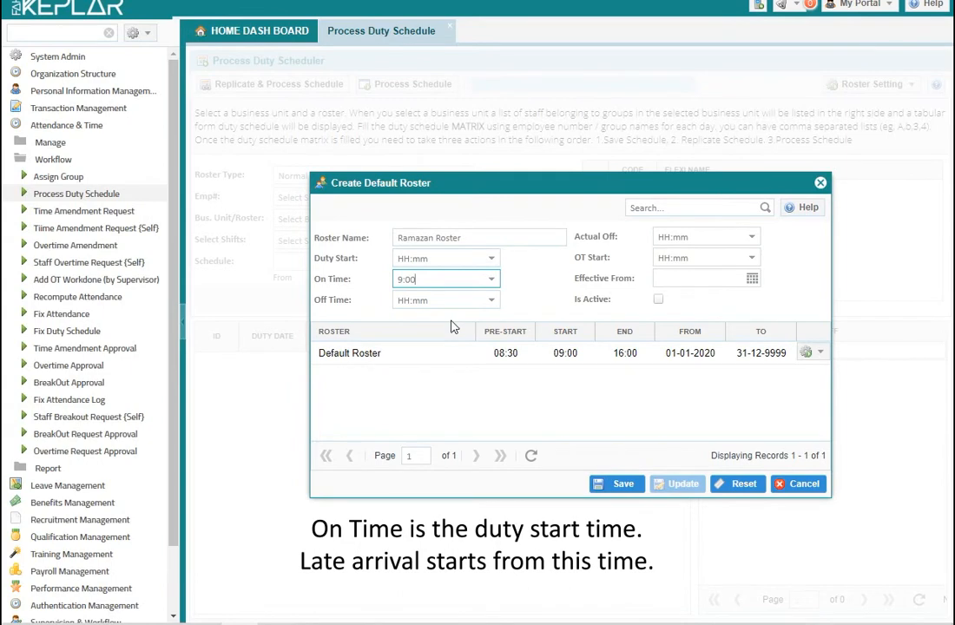
click(488, 259)
scroll(444, 363, down, 3)
scroll(443, 356, down, 5)
click(436, 334)
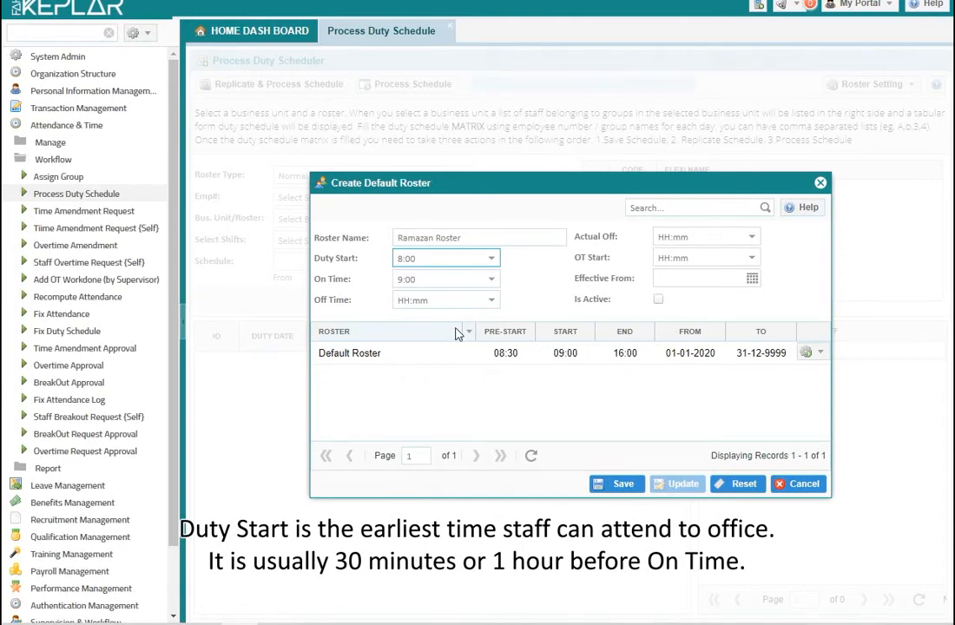
- Set Actual Off, Off Time and OT Start all to 14:00
click(751, 238)
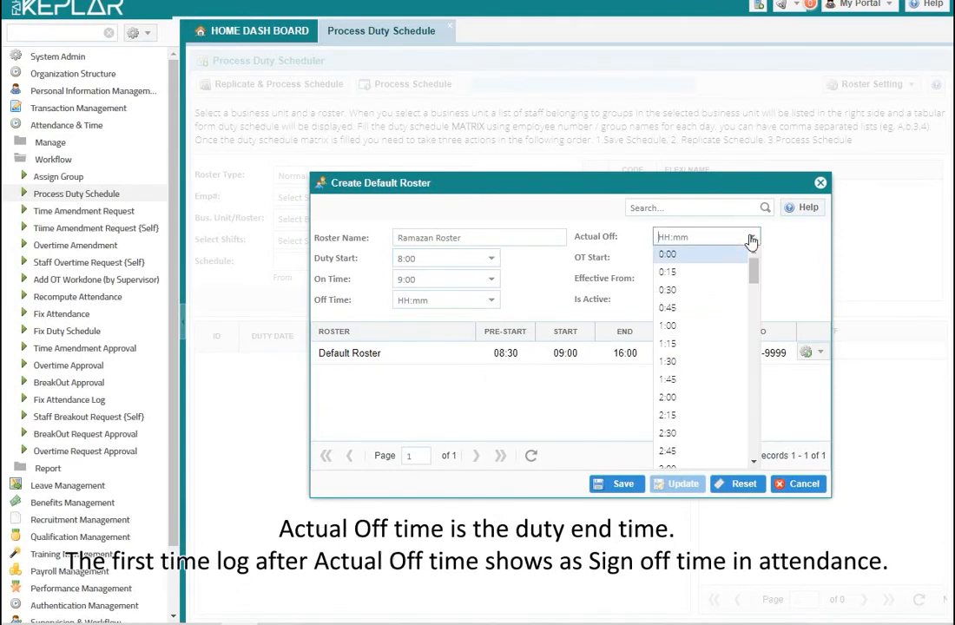
scroll(687, 353, down, 3)
scroll(687, 354, down, 15)
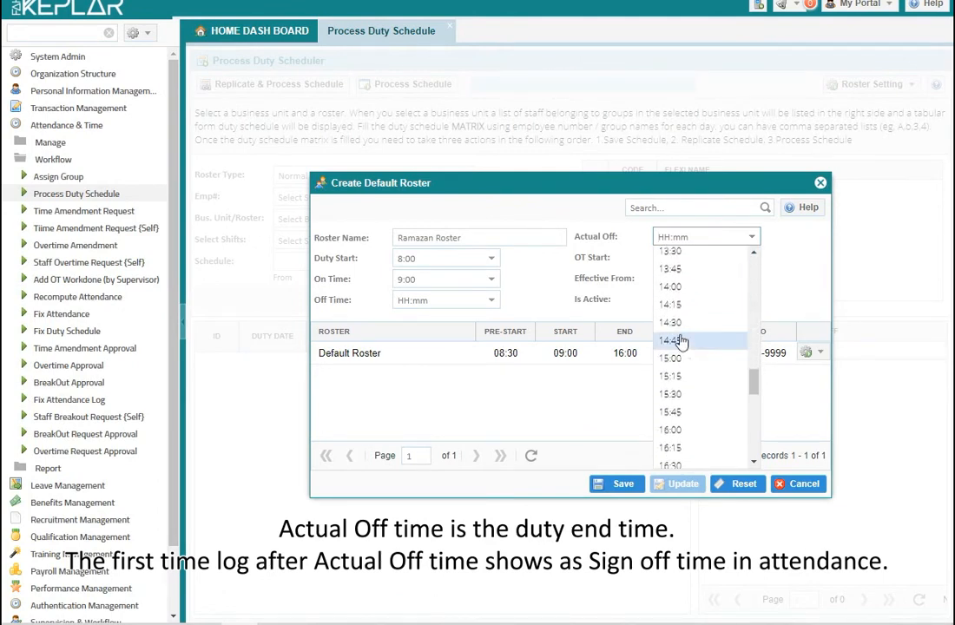
click(675, 287)
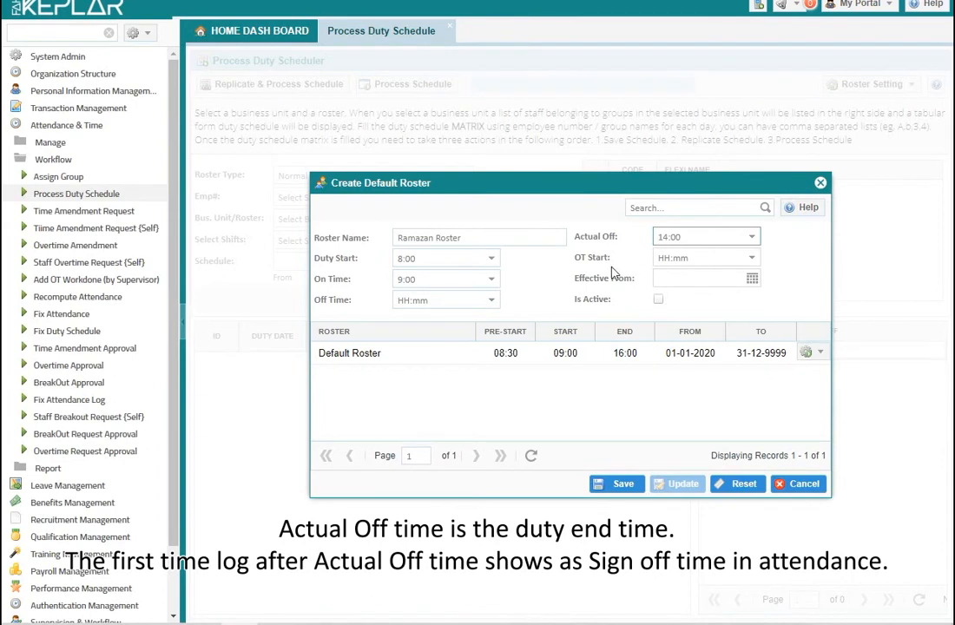
click(491, 303)
scroll(458, 417, down, 10)
scroll(457, 417, down, 8)
scroll(436, 338, up, 2)
click(437, 351)
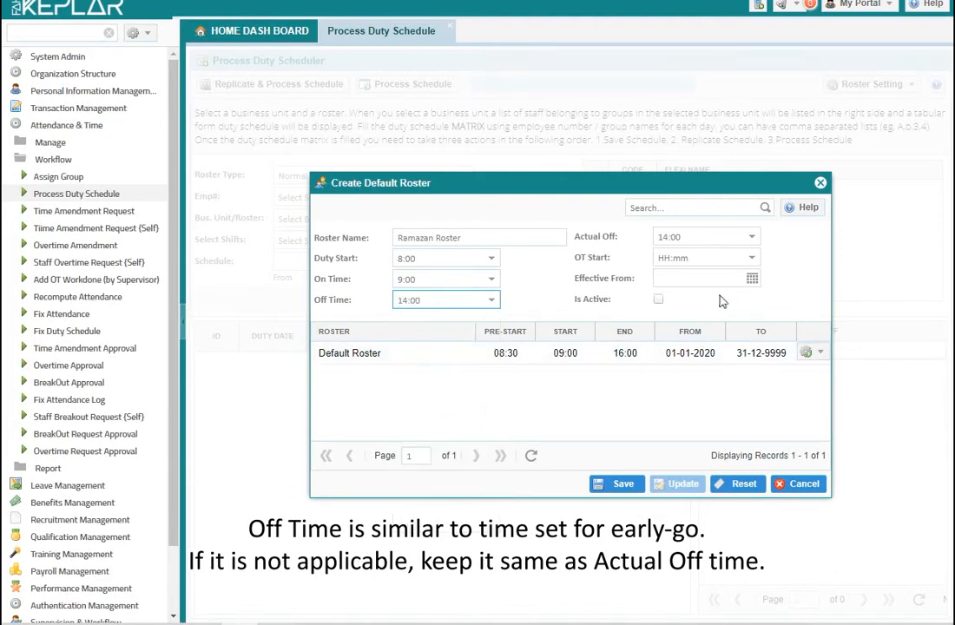
click(752, 261)
scroll(695, 356, down, 5)
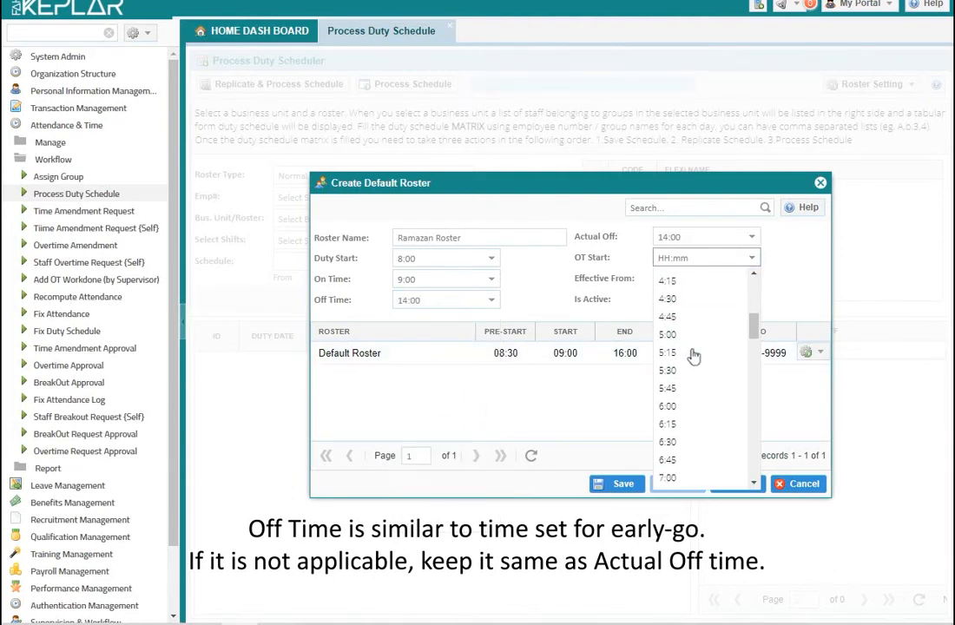
scroll(694, 356, down, 11)
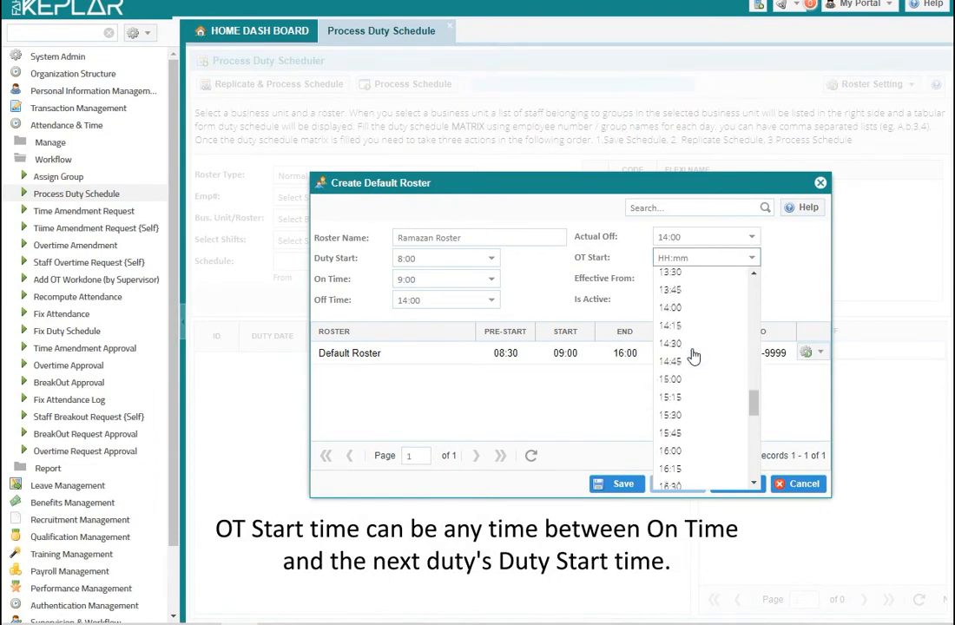
click(685, 311)
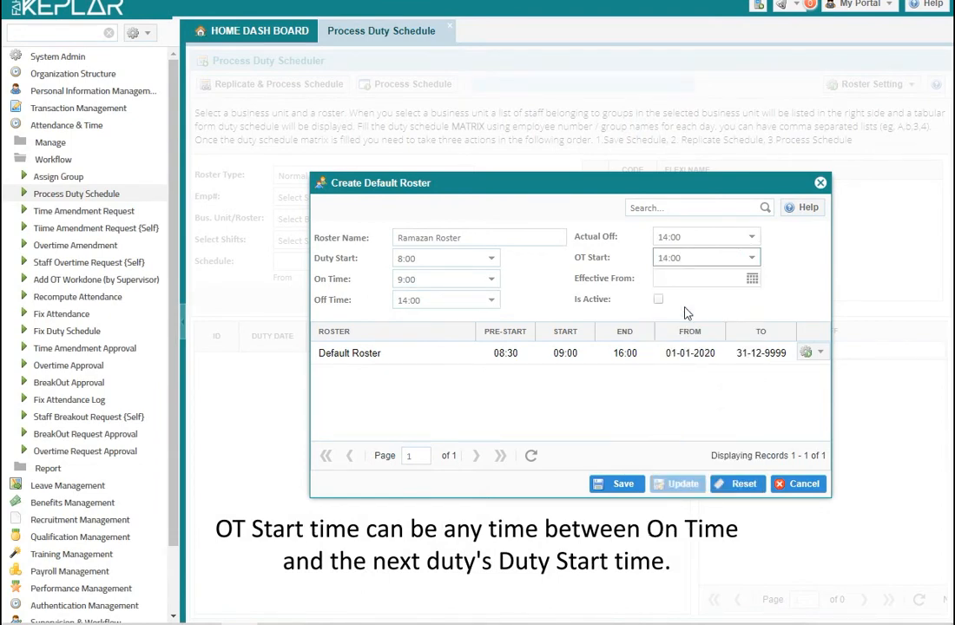
- Make the Ramazan Roster effective from 23 April 2020, mark it active, and save it
click(752, 281)
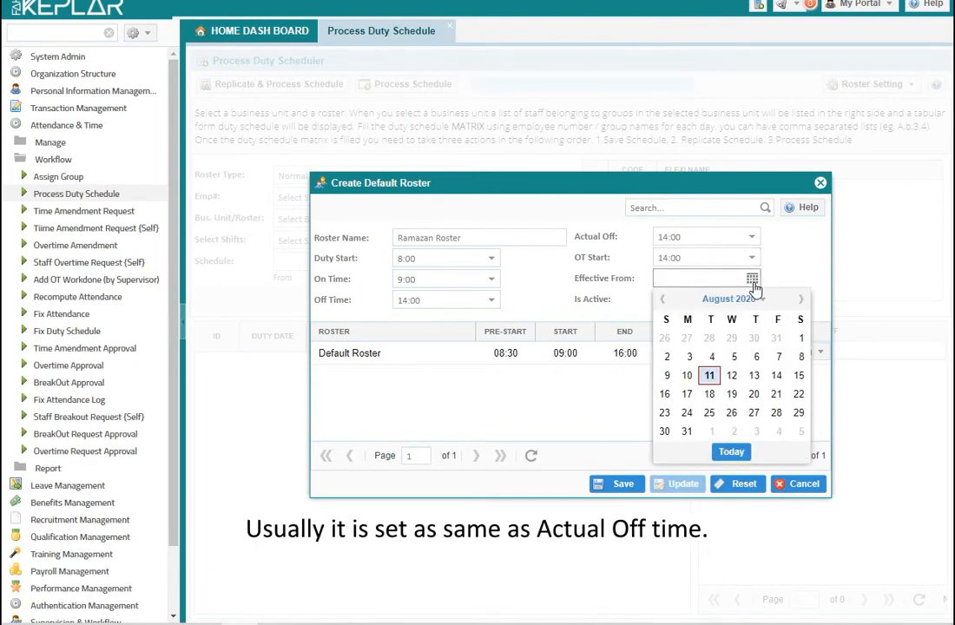
click(662, 299)
click(662, 300)
click(663, 299)
click(662, 300)
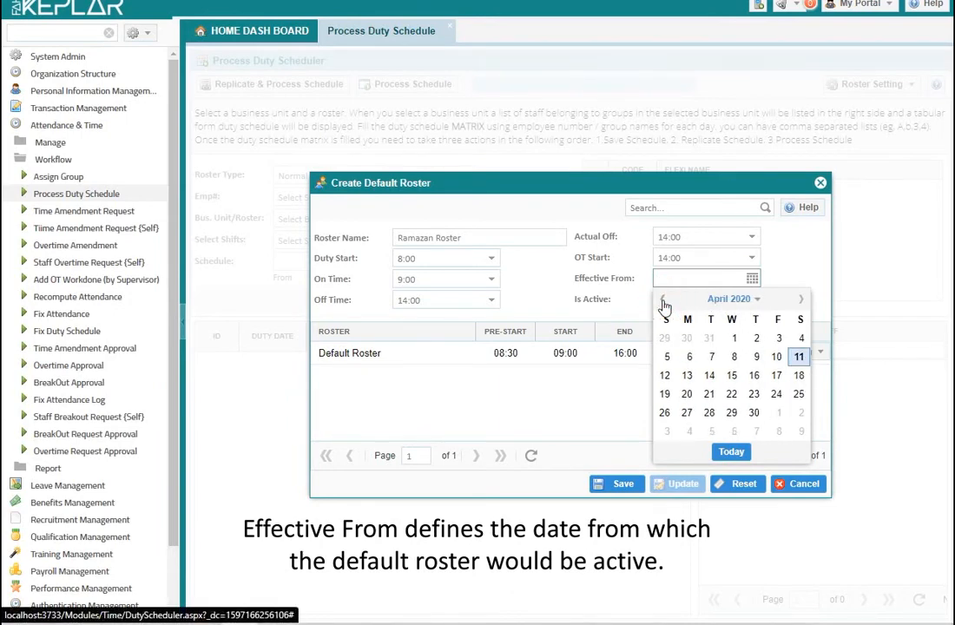
click(755, 396)
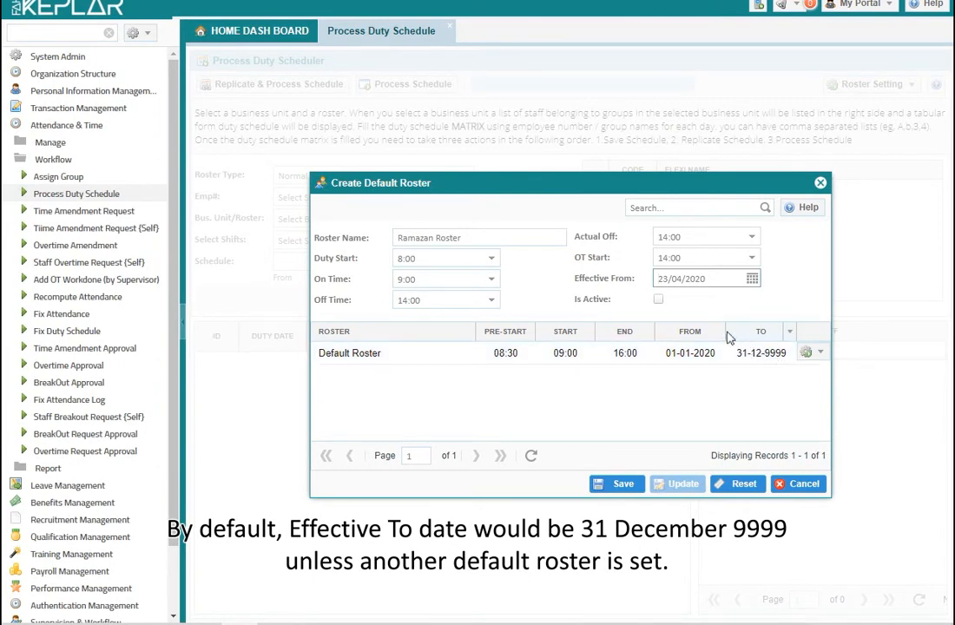
click(660, 299)
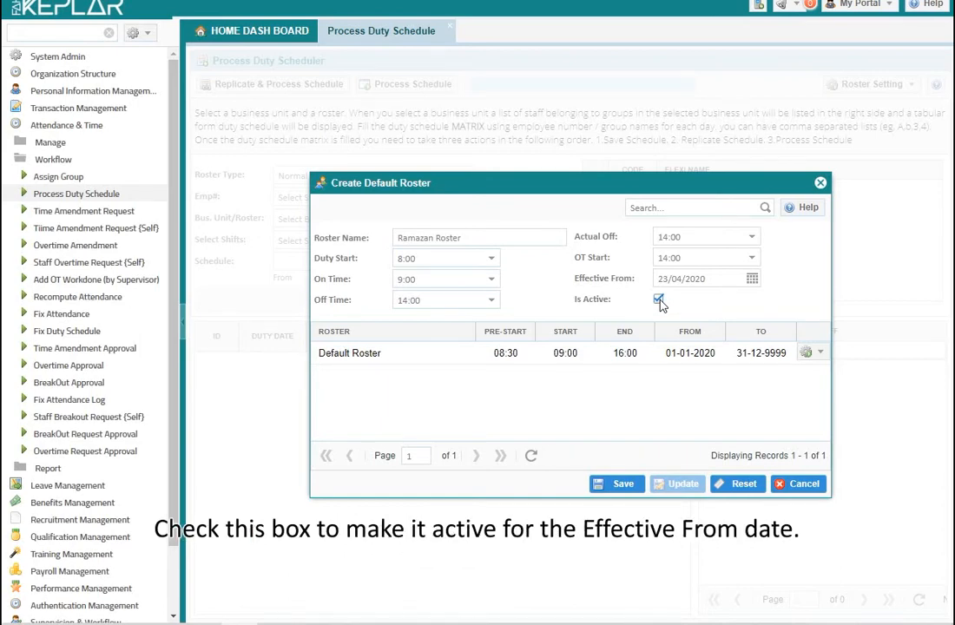
click(622, 483)
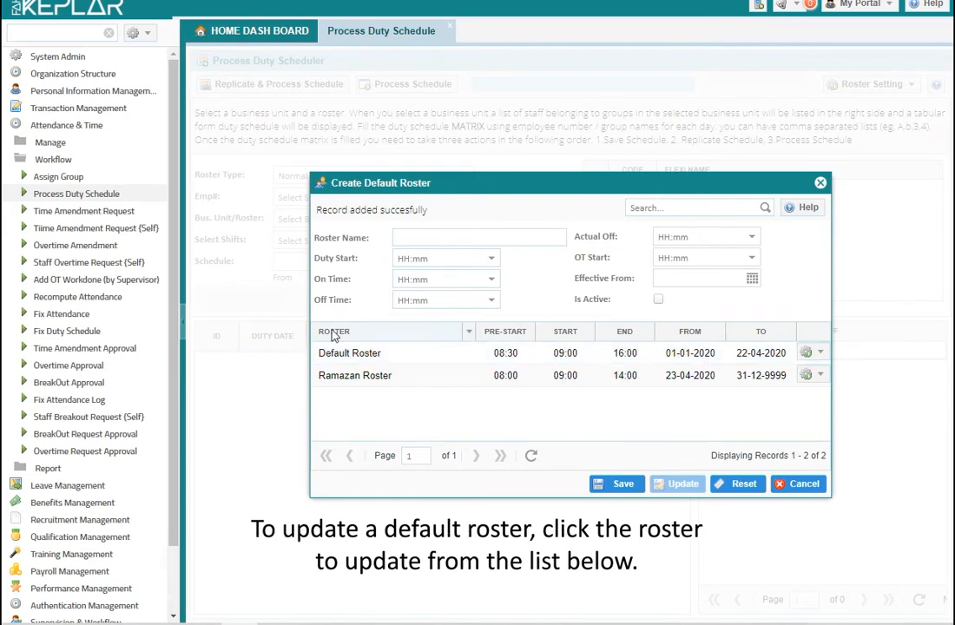
- Edit the Default Roster to Duty Start 8:00 and Off Time 17:00, then update it
click(365, 354)
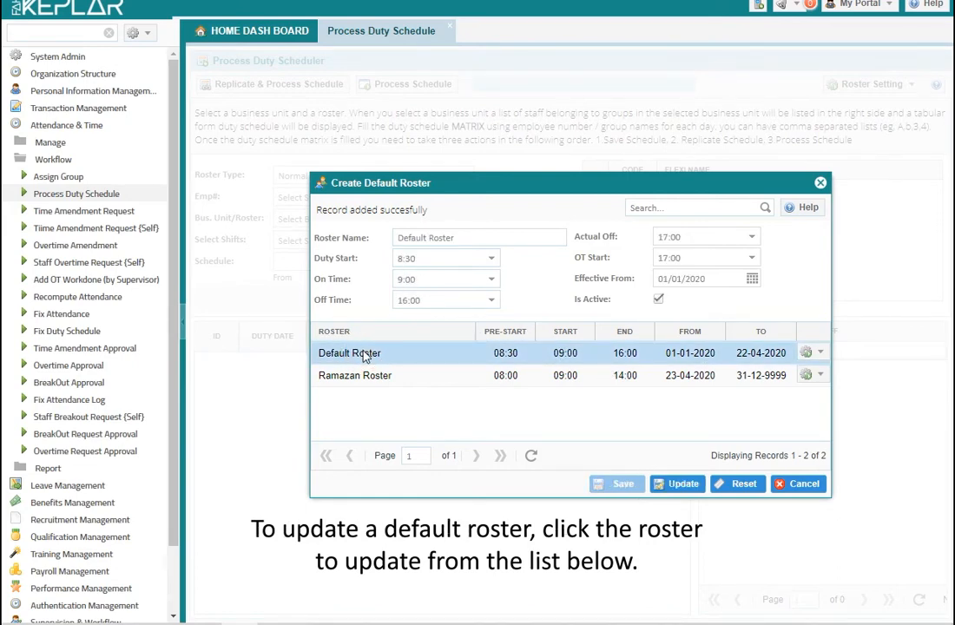
click(491, 260)
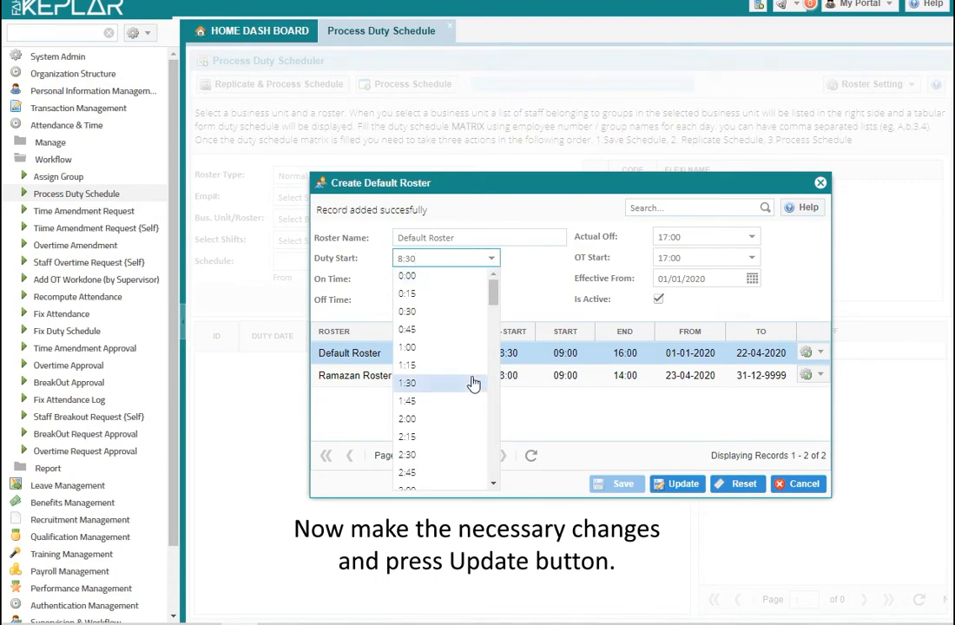
scroll(462, 399, down, 5)
scroll(435, 434, down, 2)
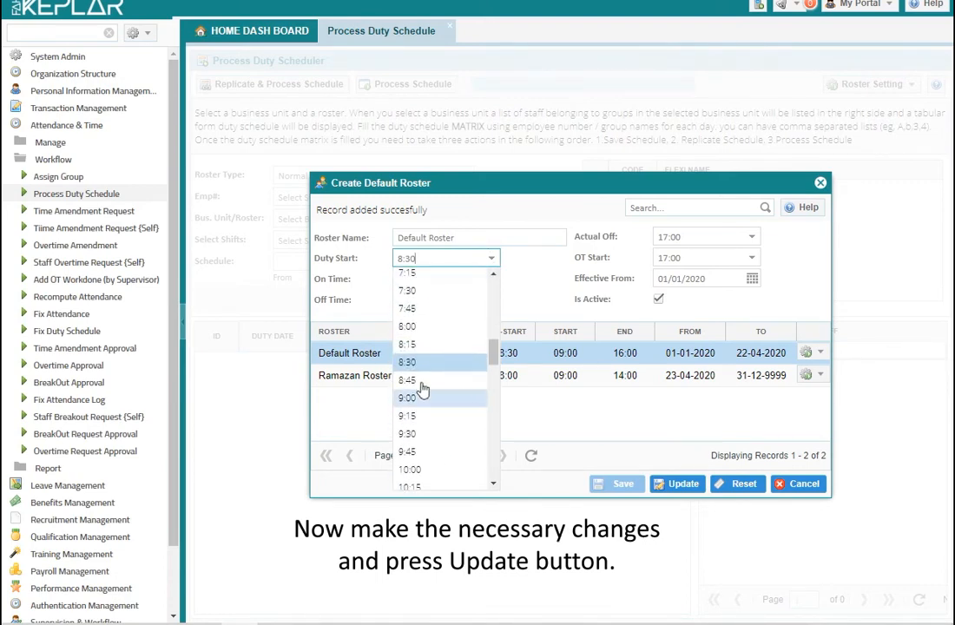
click(428, 328)
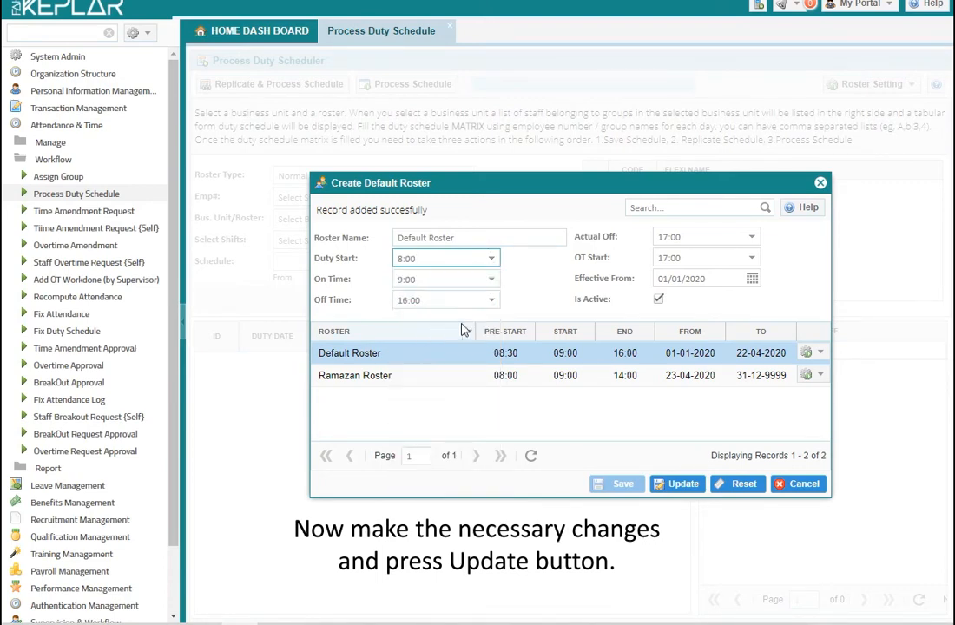
click(487, 304)
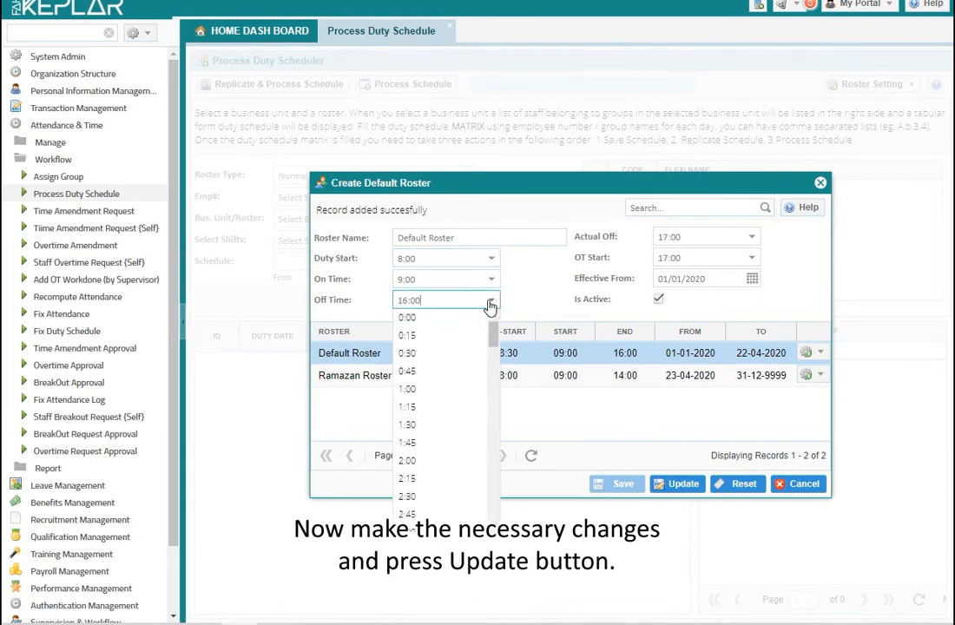
scroll(456, 375, down, 8)
scroll(456, 451, down, 8)
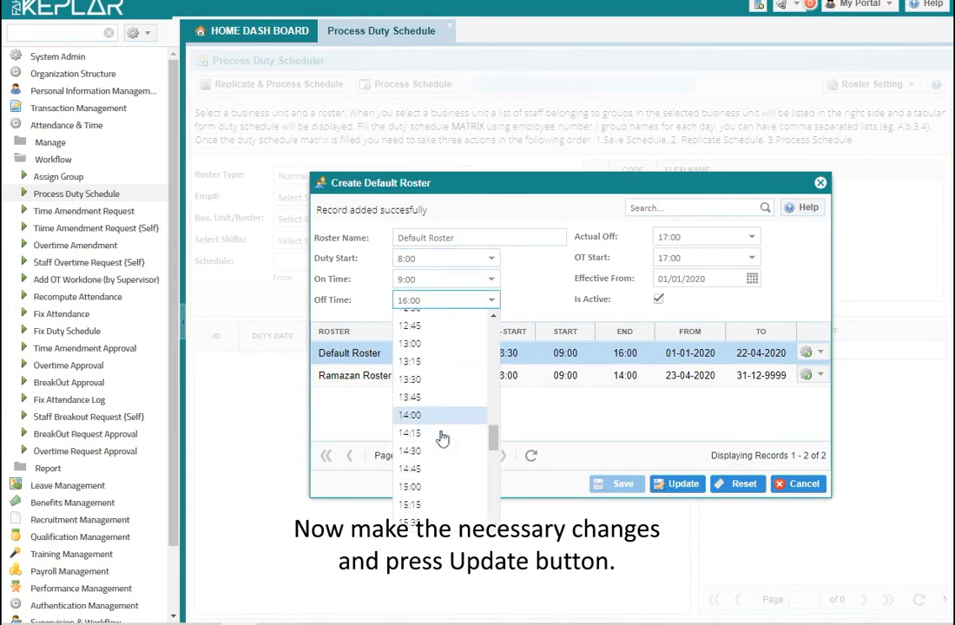
click(423, 343)
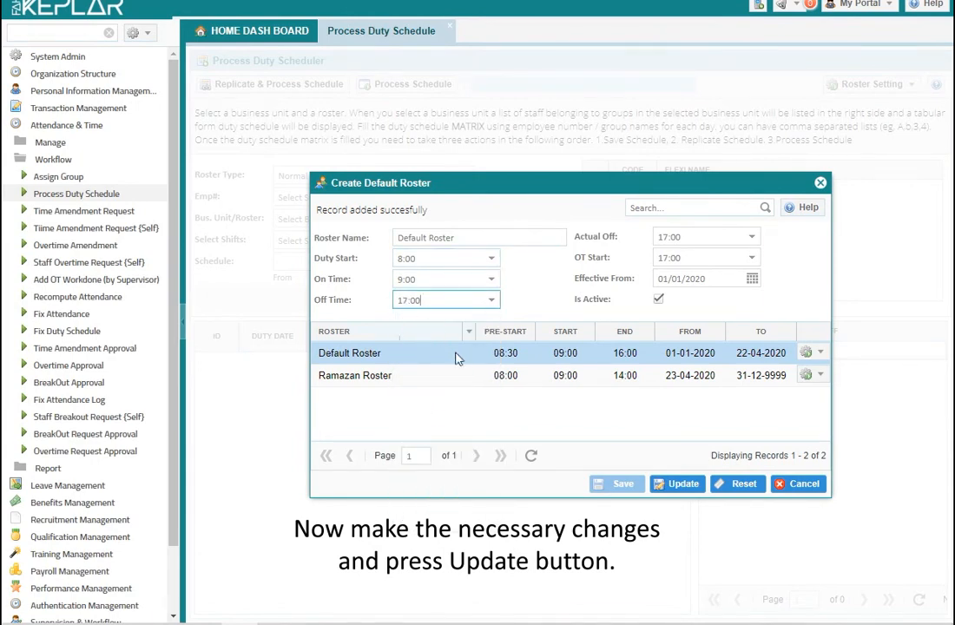
click(686, 486)
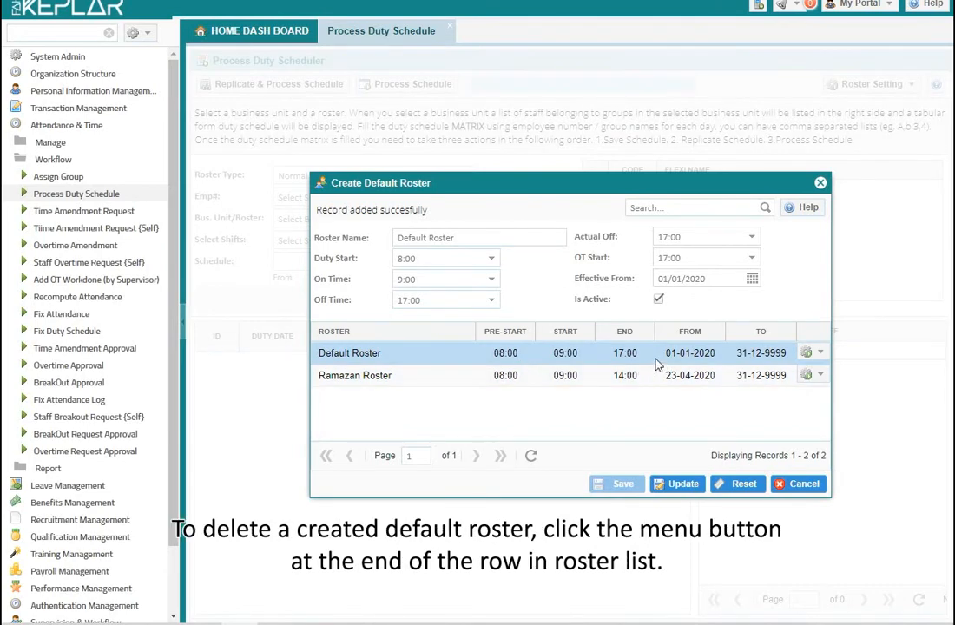
- Delete the Ramazan Roster, then open the Default Roster's Add OffDay Policy window
click(823, 379)
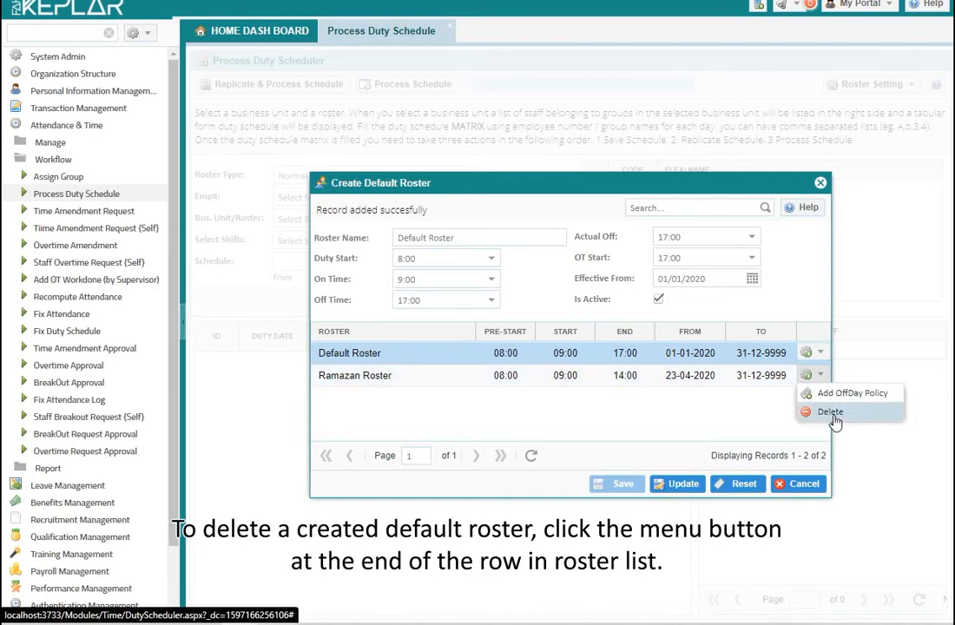
click(831, 413)
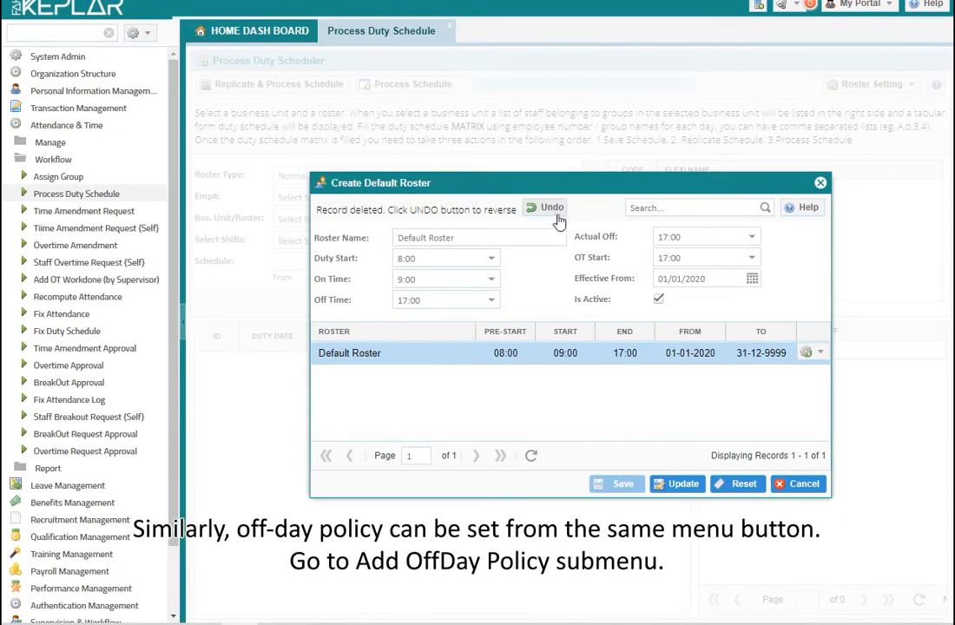
click(820, 356)
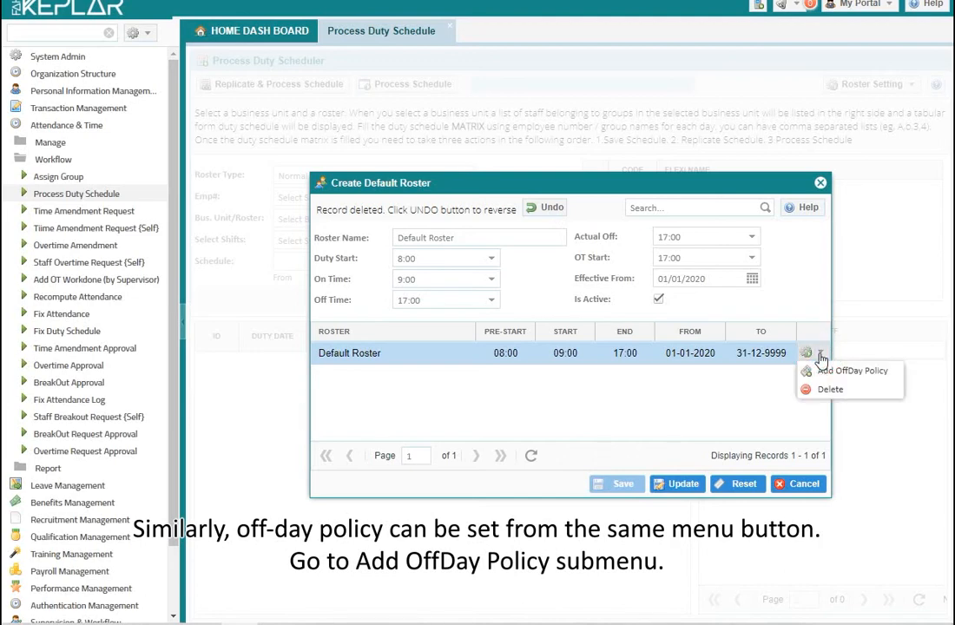
click(830, 373)
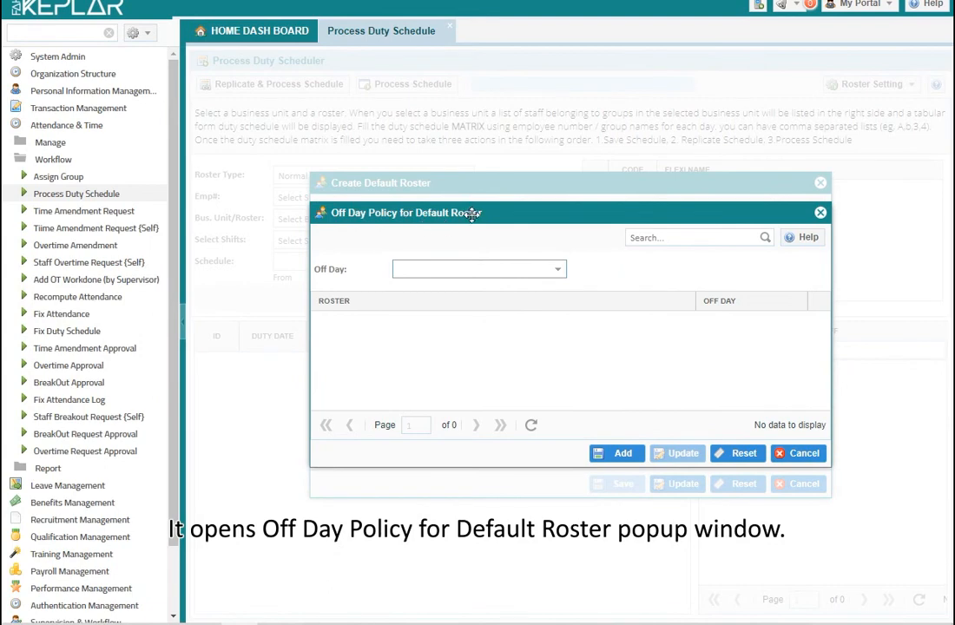
- Add Friday as the Default Roster's off day, undoing an accidental deletion of that entry
click(560, 271)
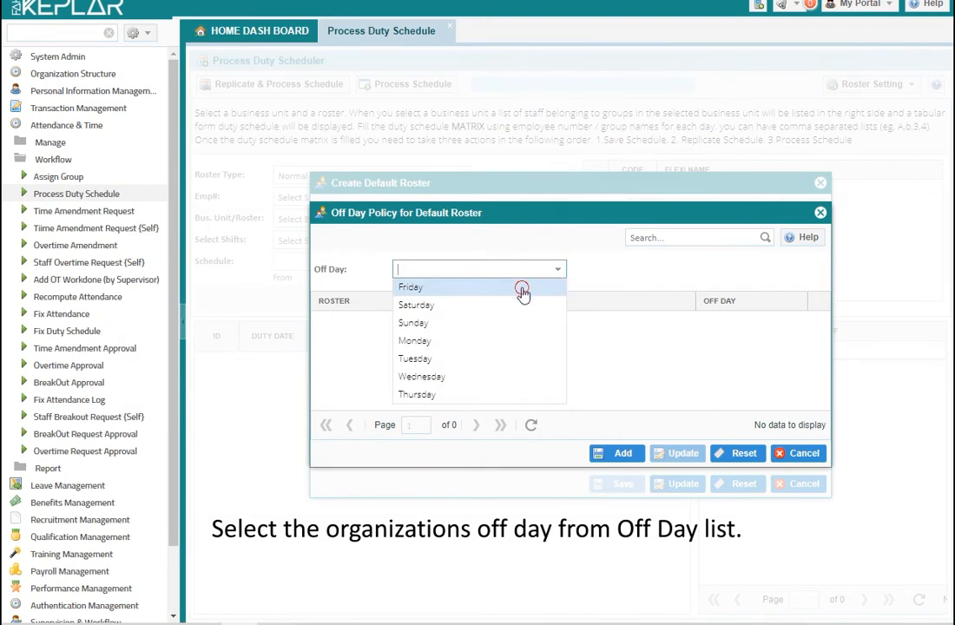
click(523, 288)
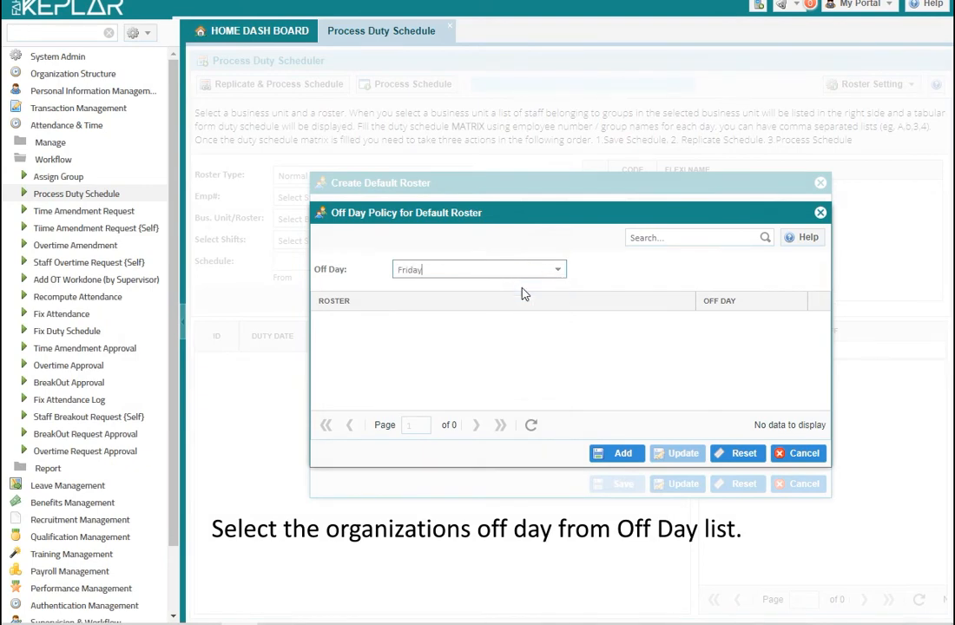
click(629, 454)
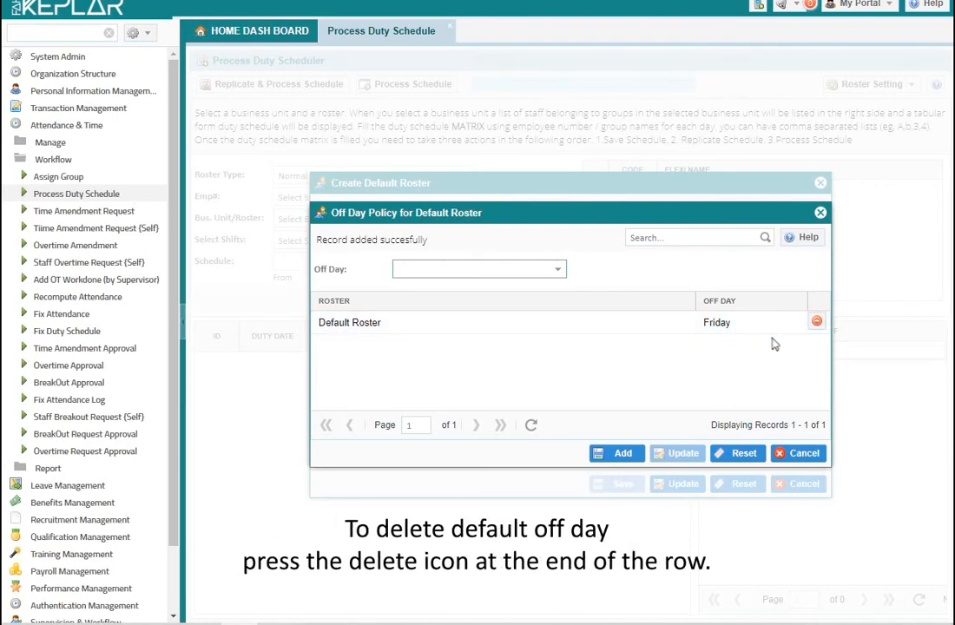
click(817, 322)
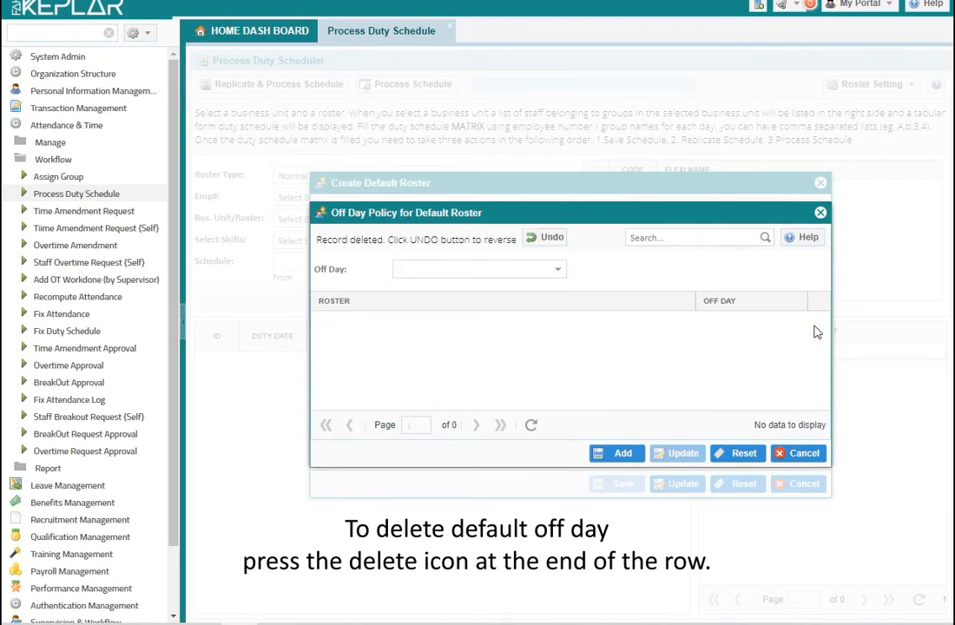
click(552, 239)
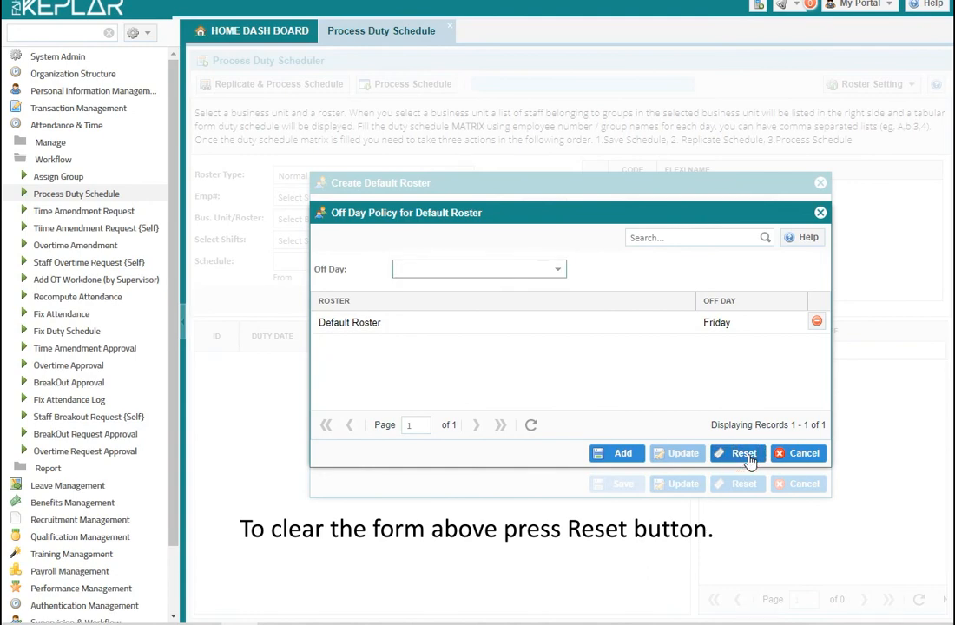
- Close the off-day policy window, reset the roster form, and close the Default Roster window
click(804, 453)
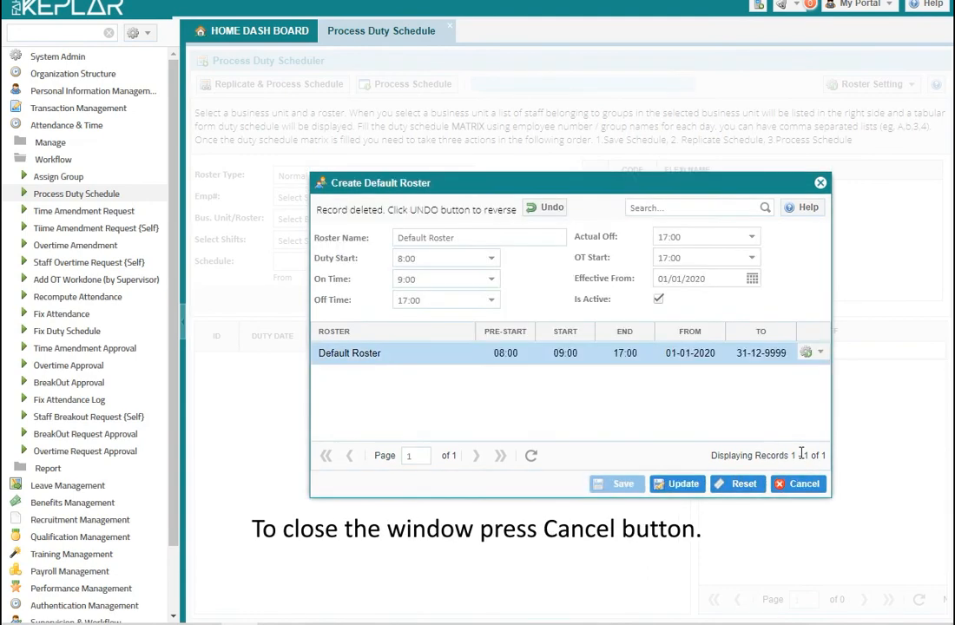
click(742, 486)
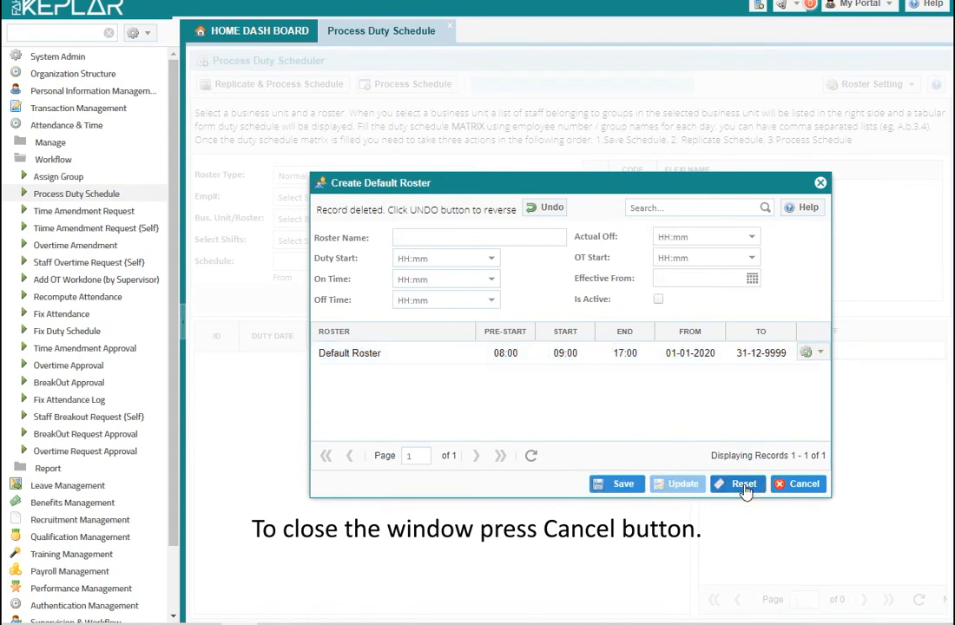
click(800, 483)
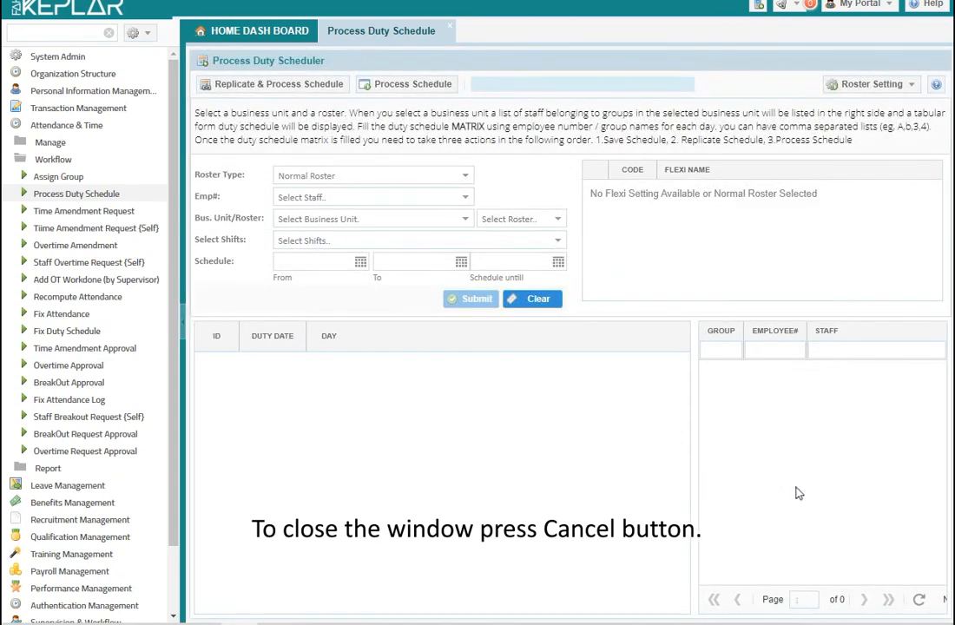